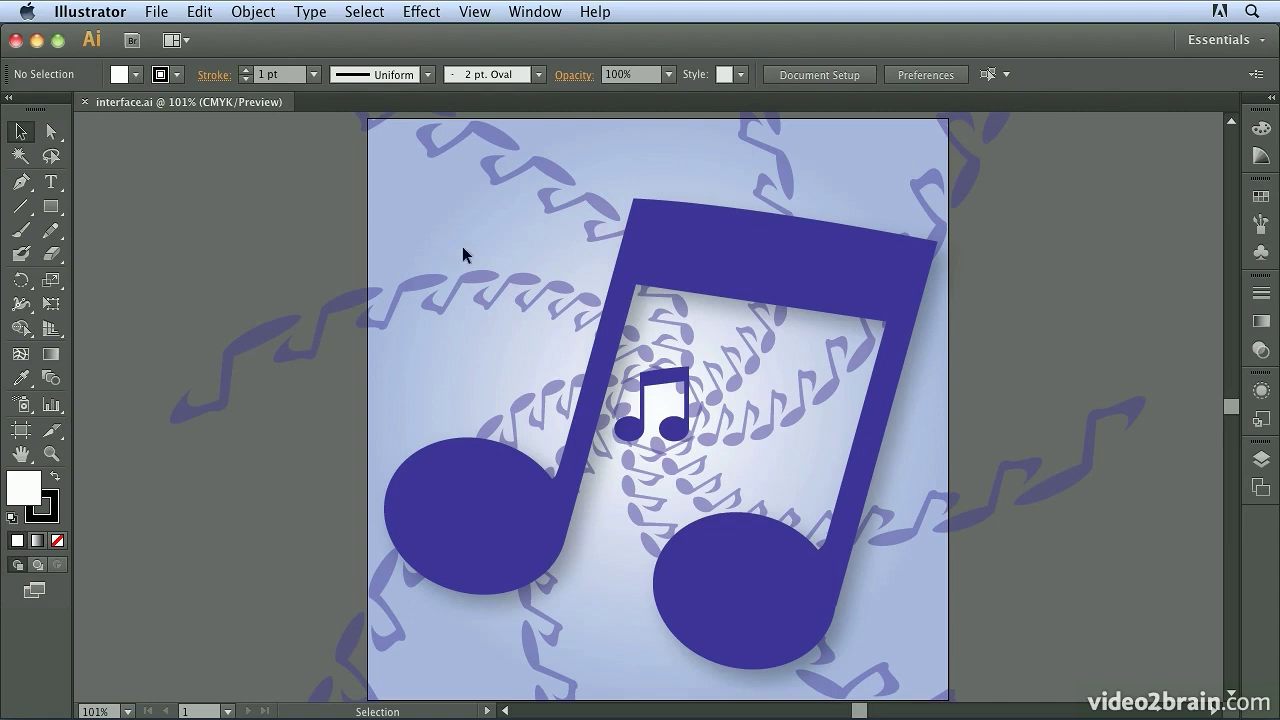
- Try a Gaussian Blur with live preview and a 58.1-pixel radius on the large music note, and cancel it
{"action": "left_click", "coordinate": [670, 246]}
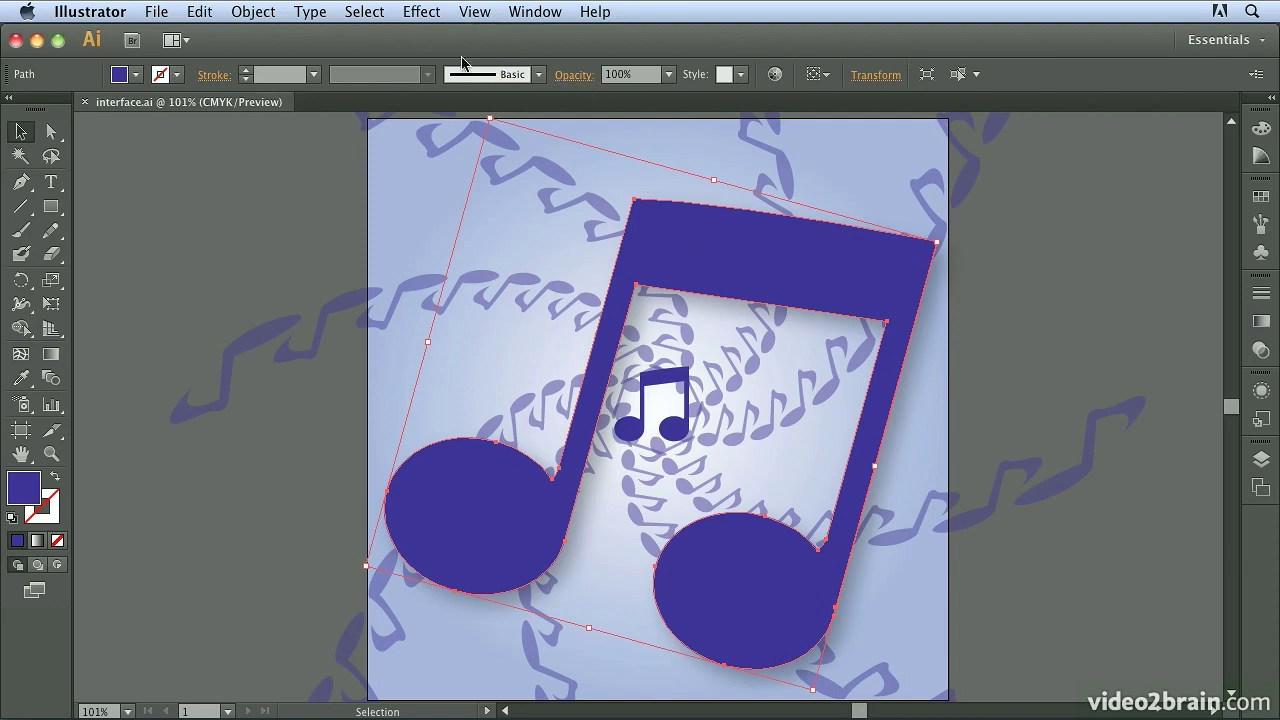
{"action": "left_click", "coordinate": [420, 12]}
{"action": "mouse_move", "coordinate": [480, 394]}
{"action": "left_click", "coordinate": [788, 395]}
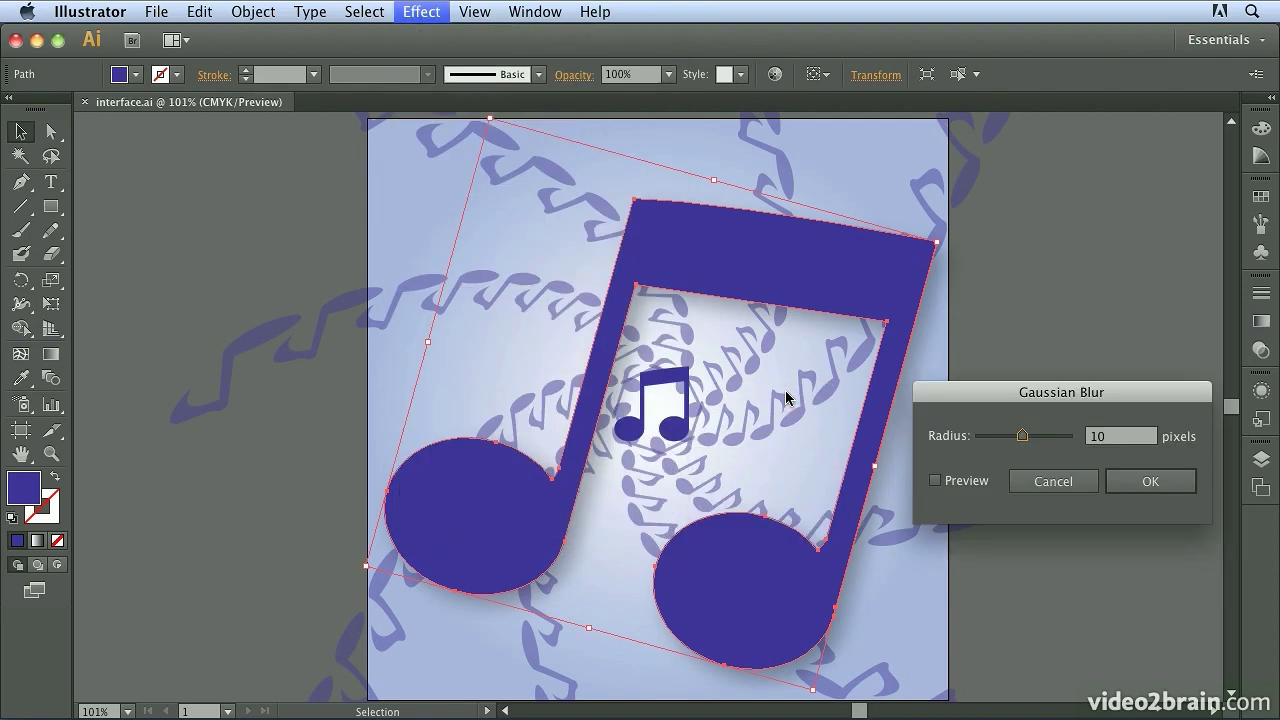
{"action": "left_click", "coordinate": [935, 481]}
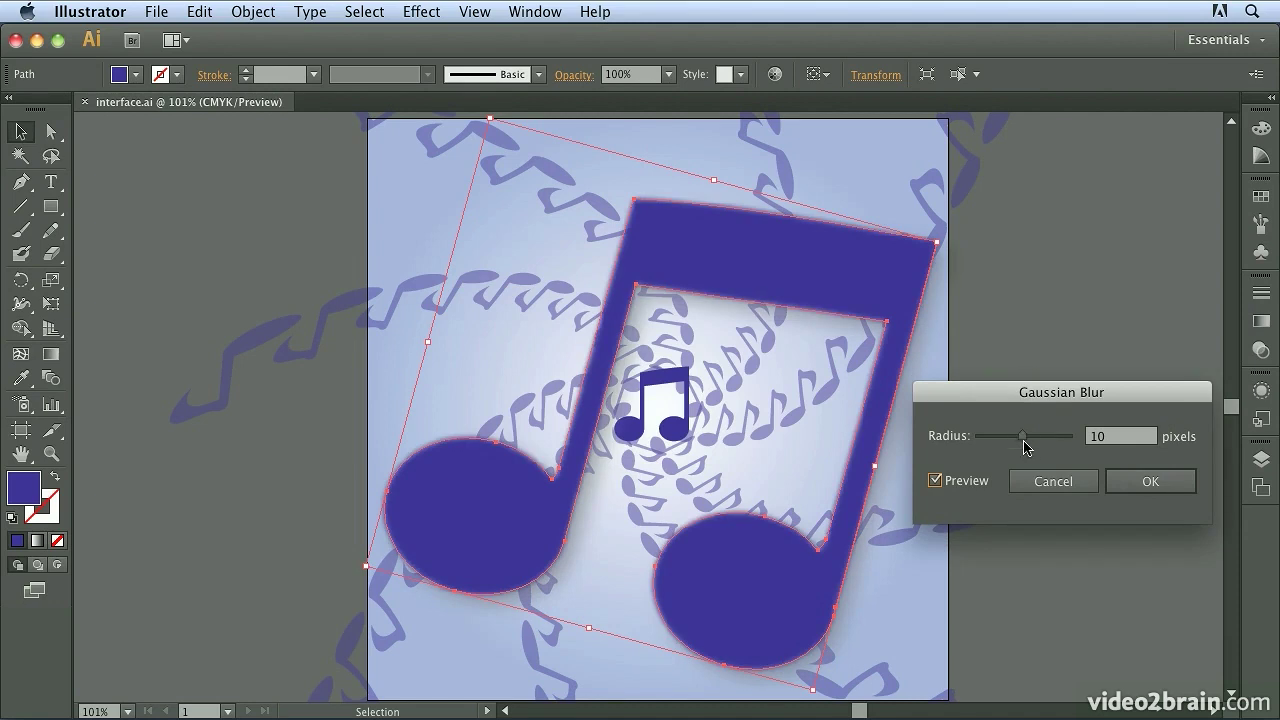
{"action": "left_click_drag", "start_coordinate": [1023, 437], "coordinate": [1045, 443]}
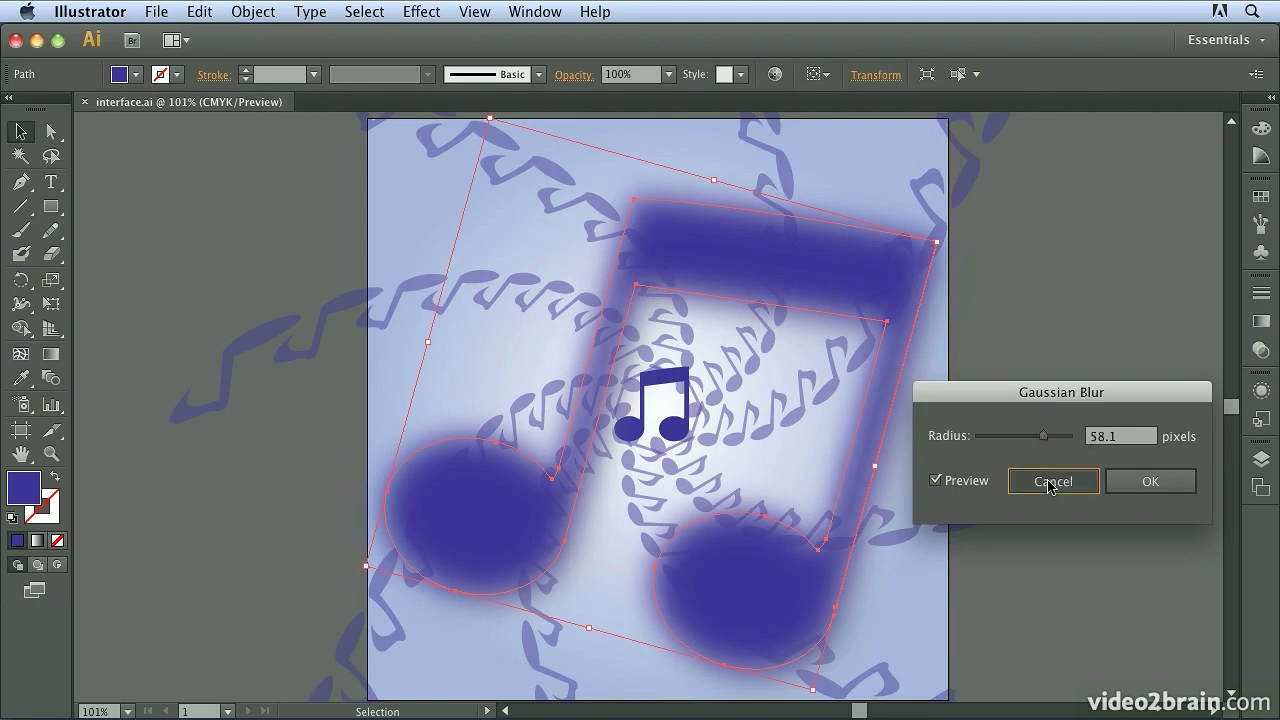
{"action": "left_click", "coordinate": [1050, 483]}
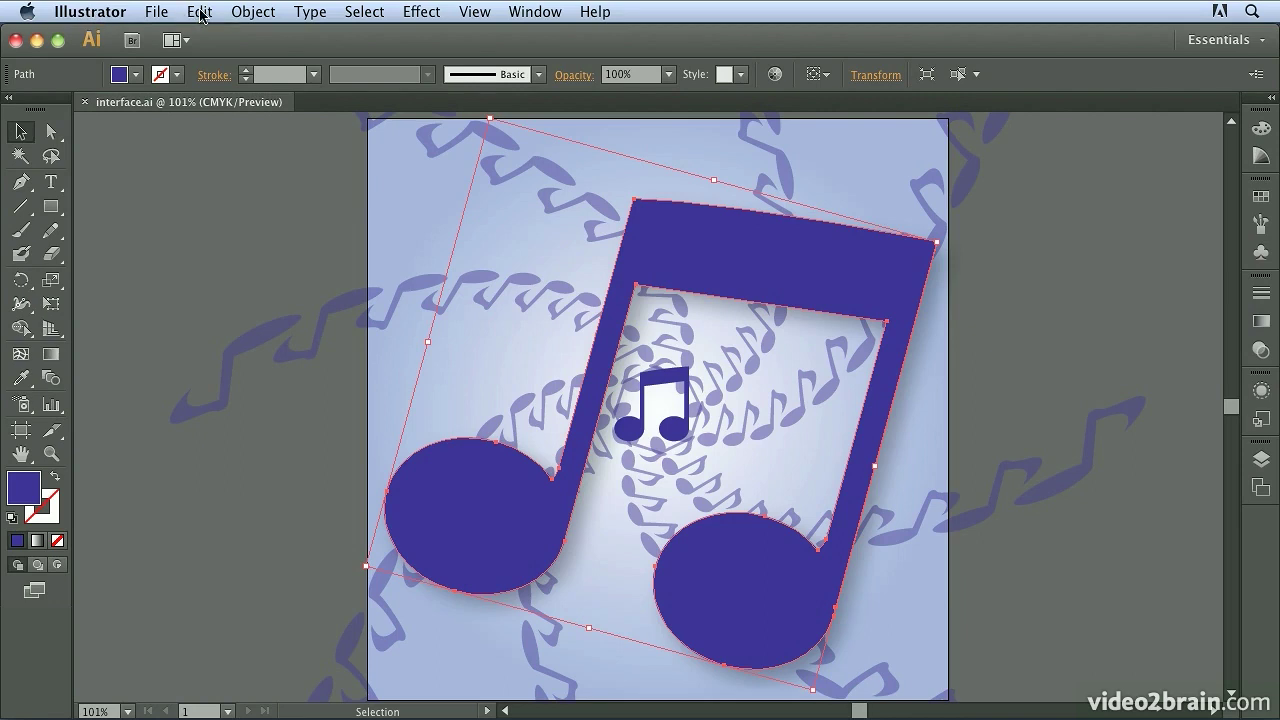
- Try the Dark and Medium Light brightness presets in the User Interface preferences
{"action": "left_click", "coordinate": [68, 14]}
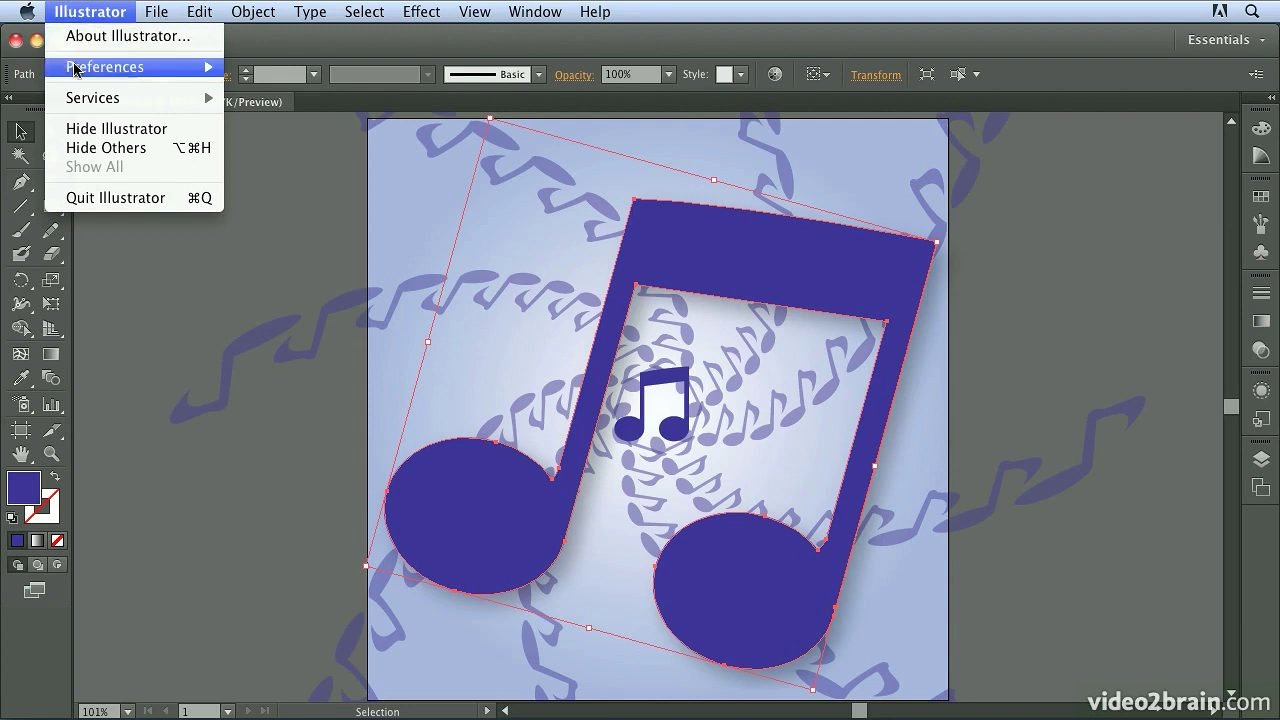
{"action": "mouse_move", "coordinate": [79, 68]}
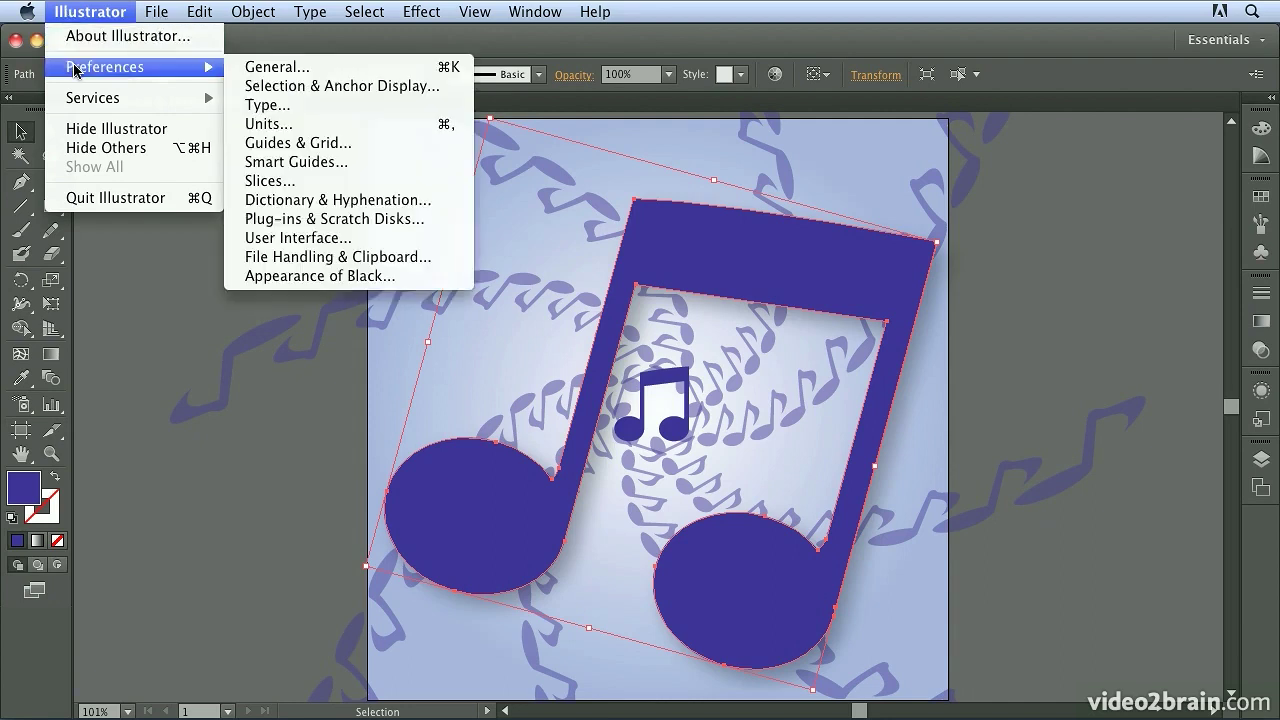
{"action": "left_click", "coordinate": [371, 241]}
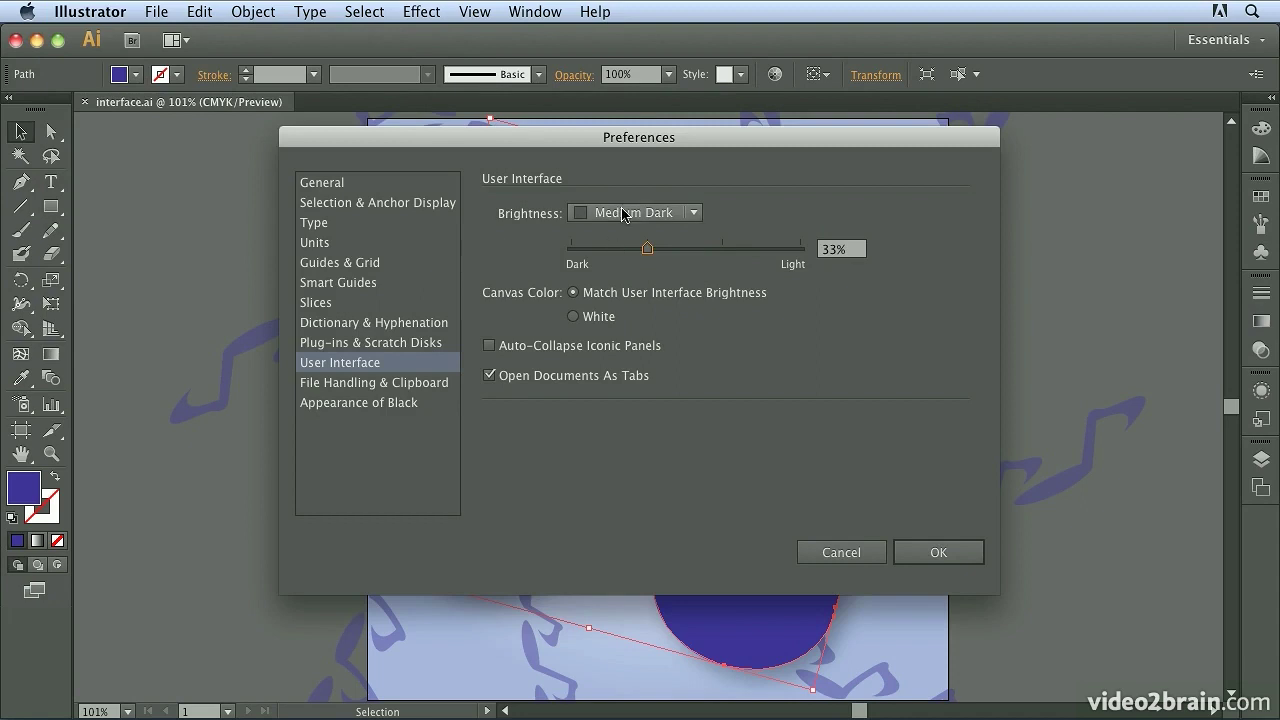
{"action": "left_click", "coordinate": [695, 216]}
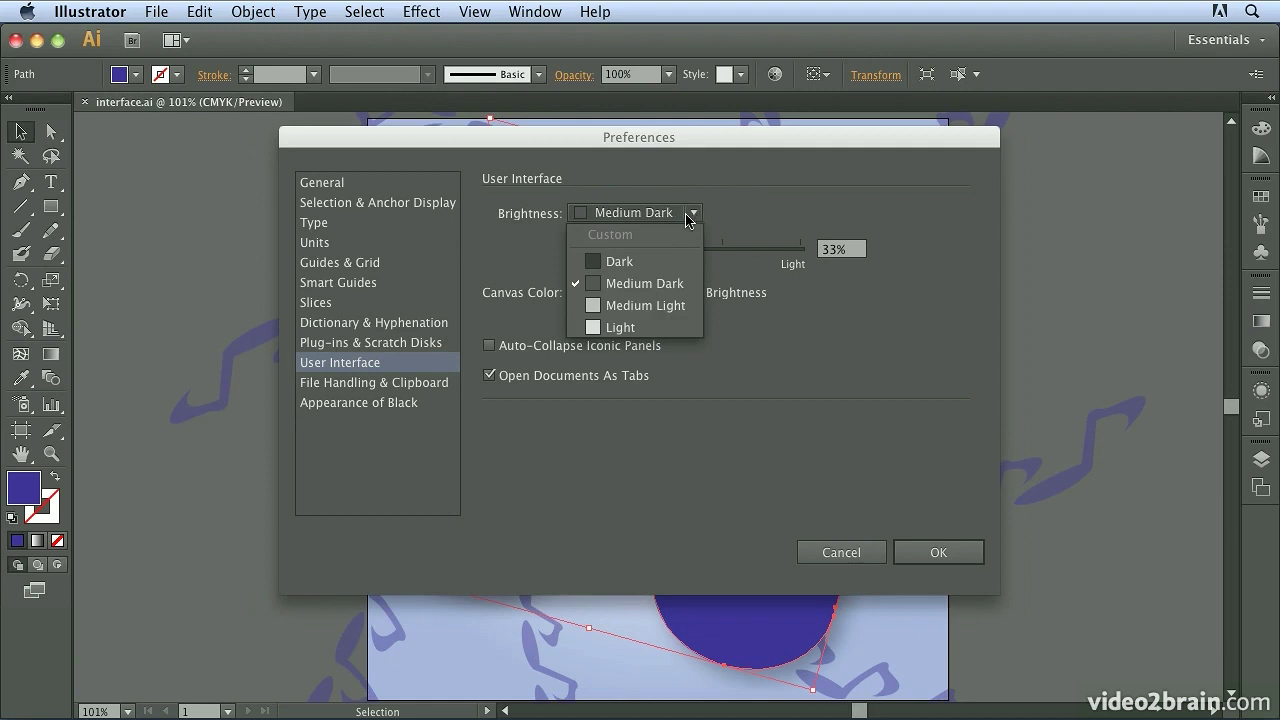
{"action": "left_click", "coordinate": [653, 264]}
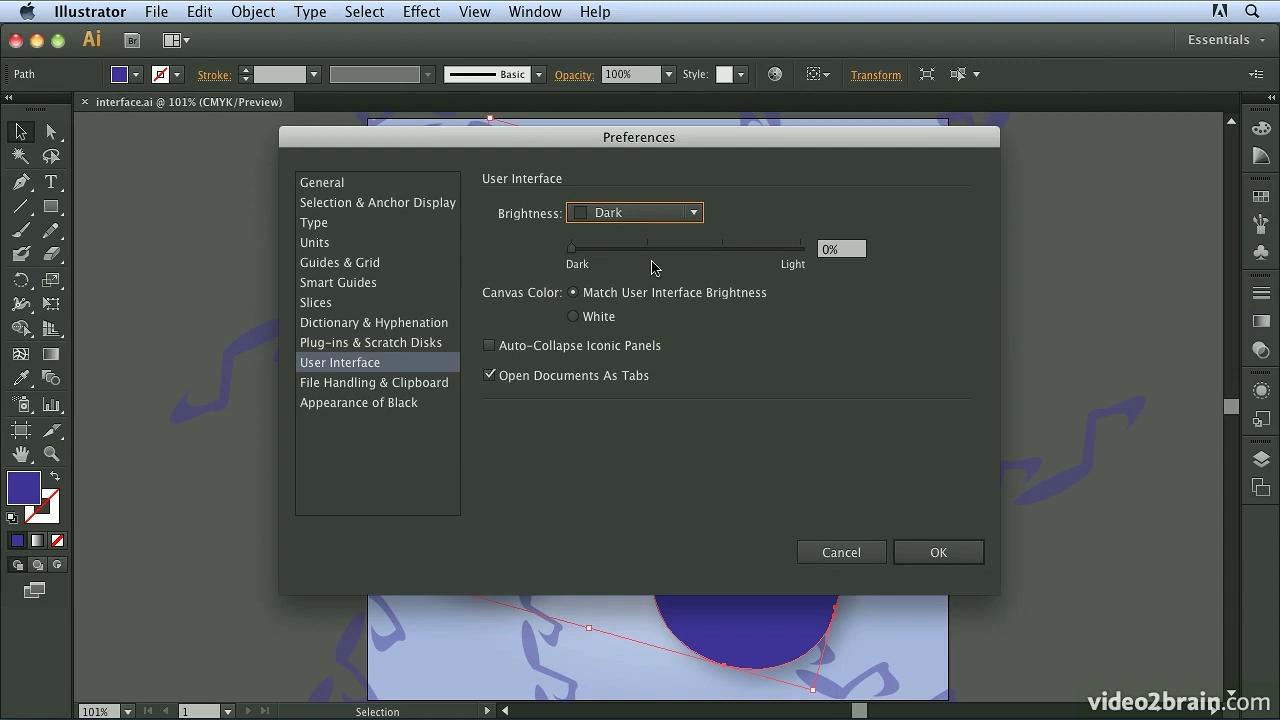
{"action": "left_click", "coordinate": [636, 215]}
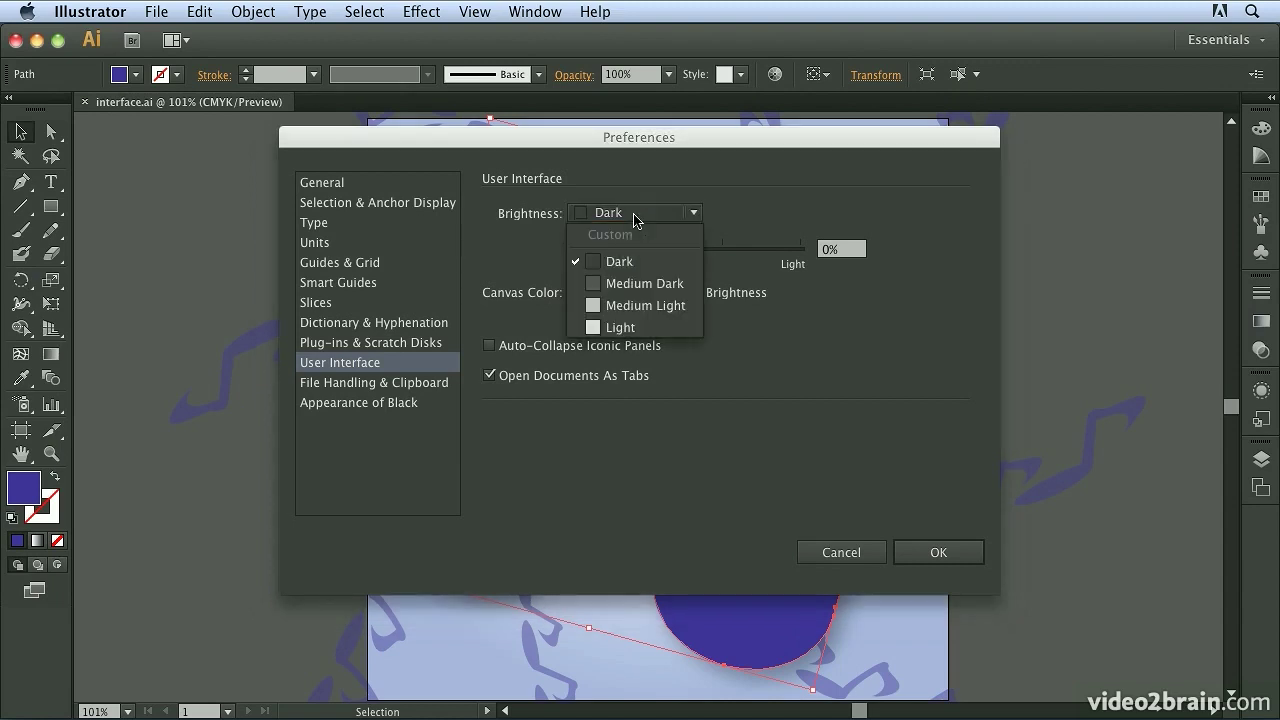
{"action": "left_click", "coordinate": [633, 306]}
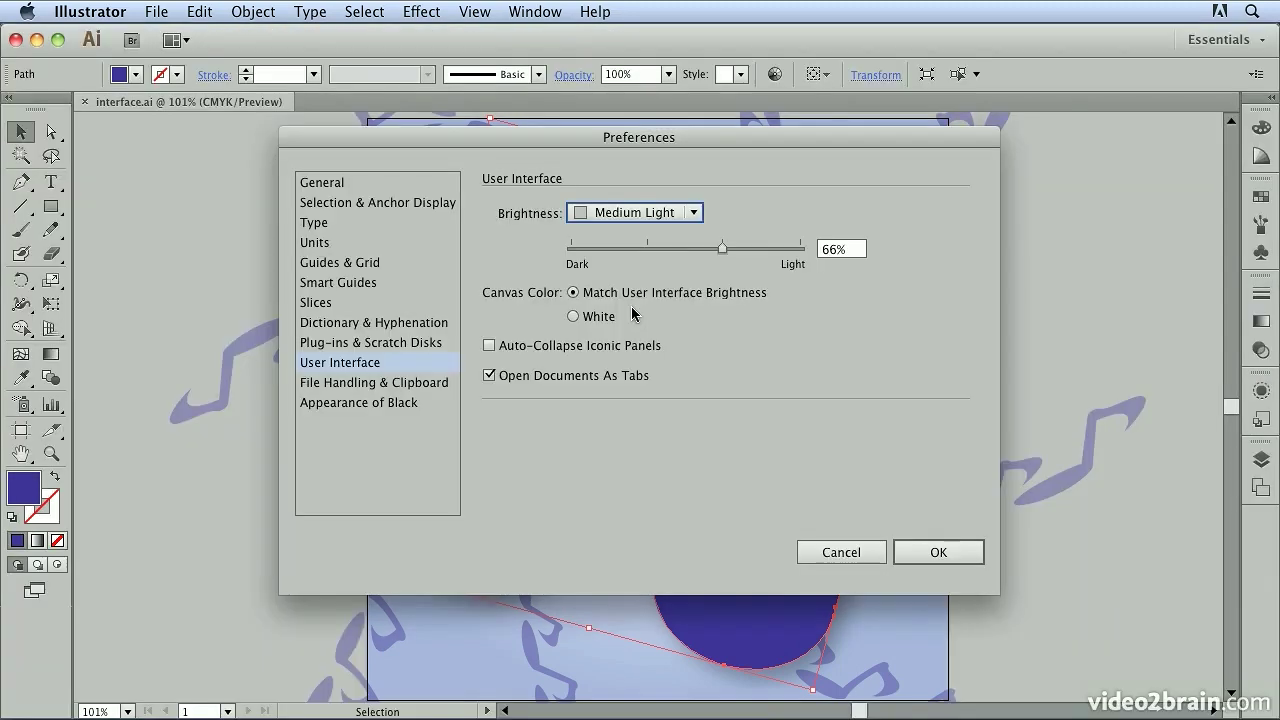
- Try a custom 80% interface brightness with a white canvas color, discard the preferences changes and deselect the note
{"action": "left_click_drag", "start_coordinate": [724, 252], "coordinate": [772, 252]}
{"action": "left_click", "coordinate": [845, 251]}
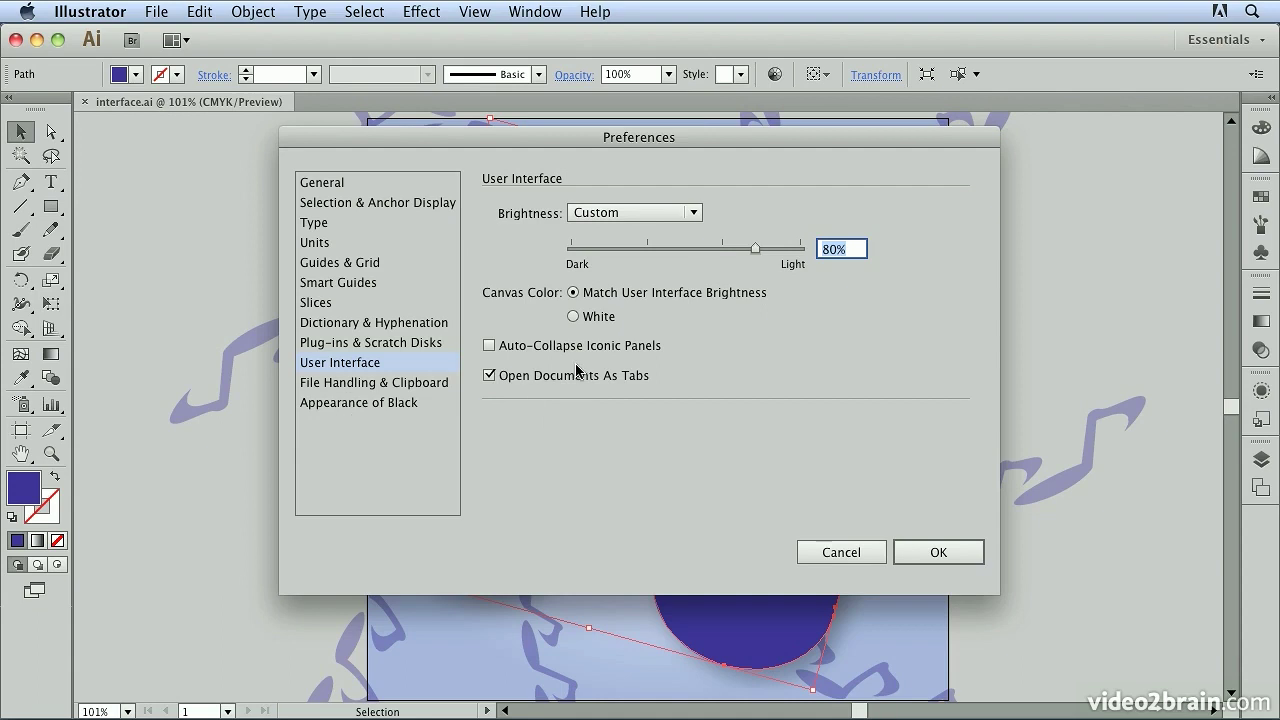
{"action": "left_click", "coordinate": [573, 316]}
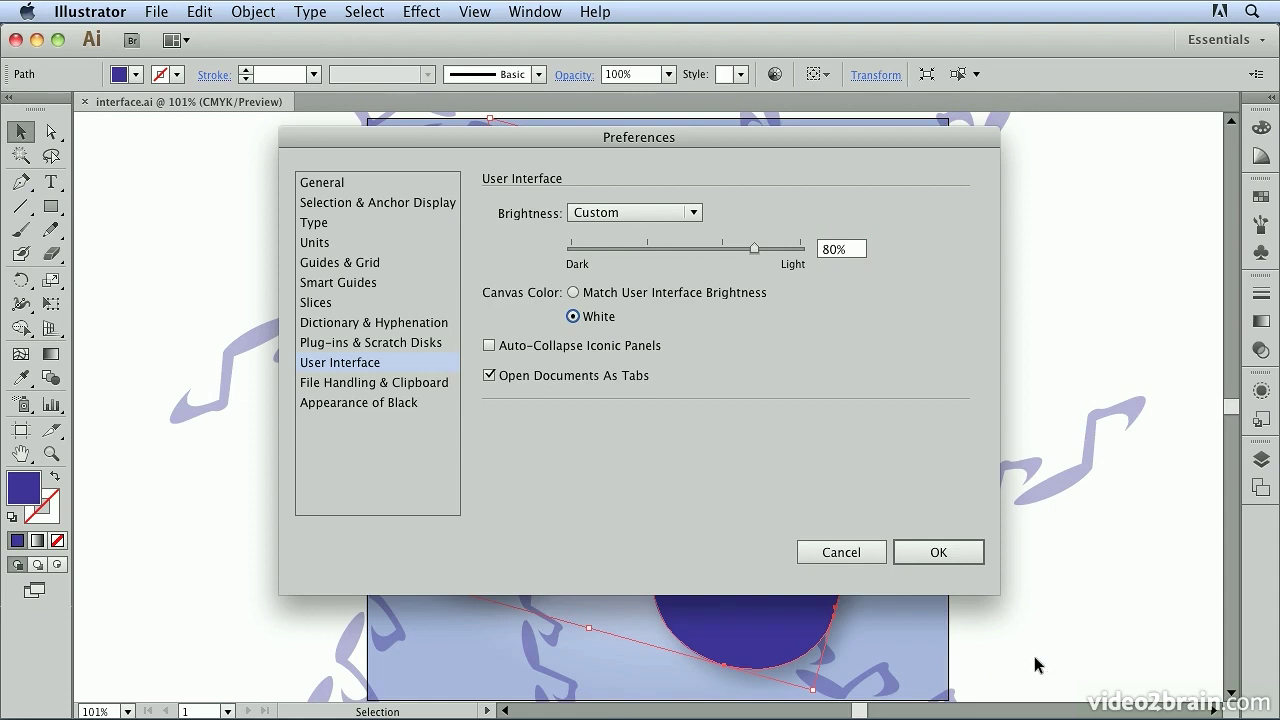
{"action": "left_click", "coordinate": [829, 551]}
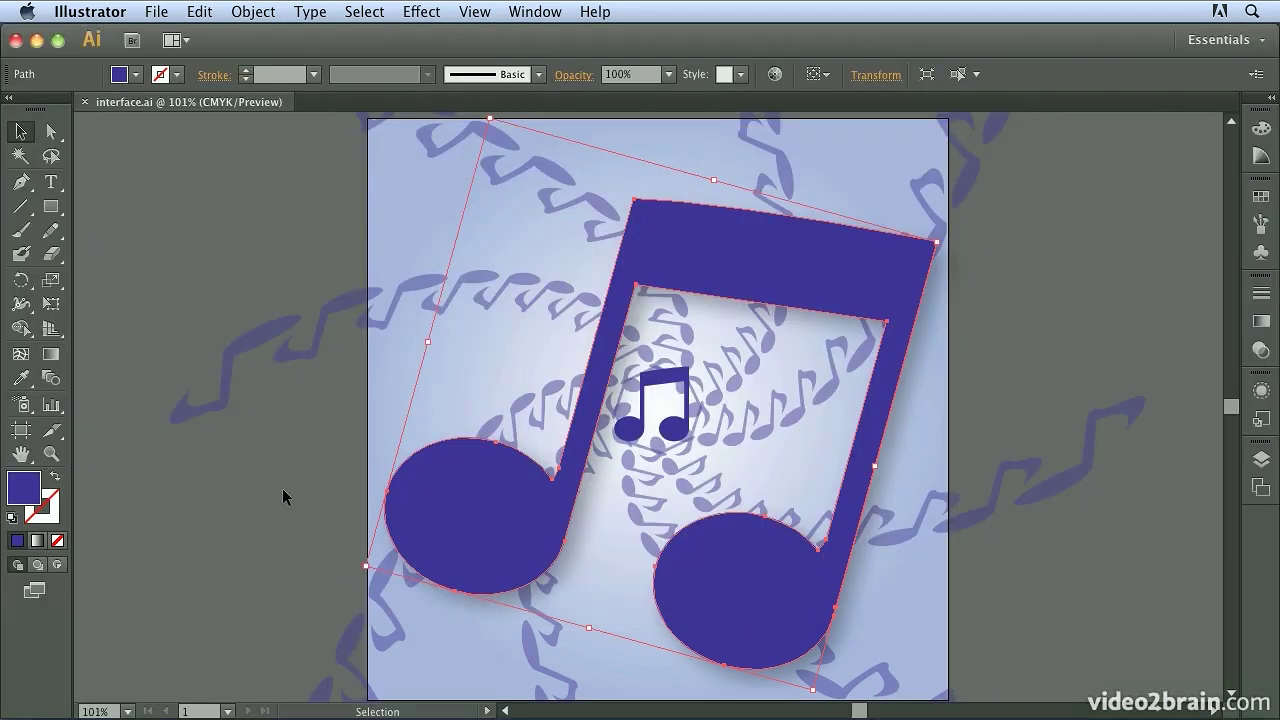
{"action": "left_click", "coordinate": [277, 486]}
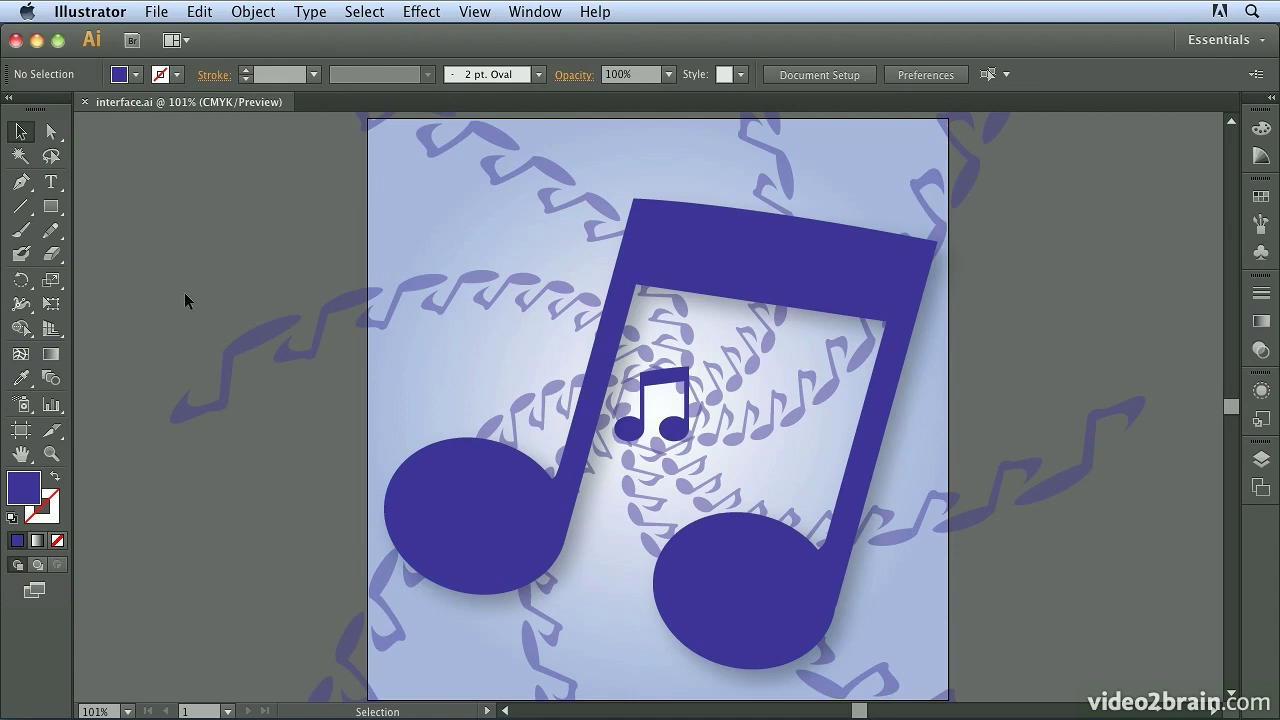
- Start setting up a new document and move the focus through its fields to the Units setting
{"action": "left_click", "coordinate": [158, 14]}
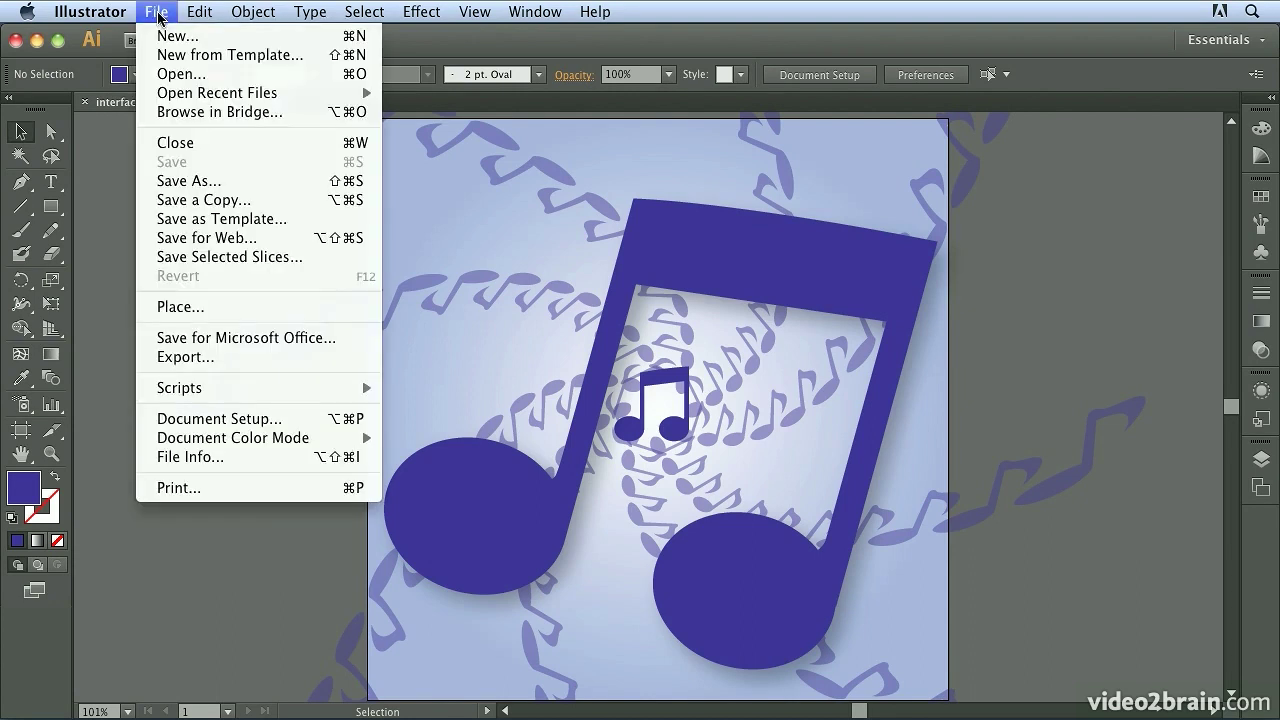
{"action": "left_click", "coordinate": [163, 36]}
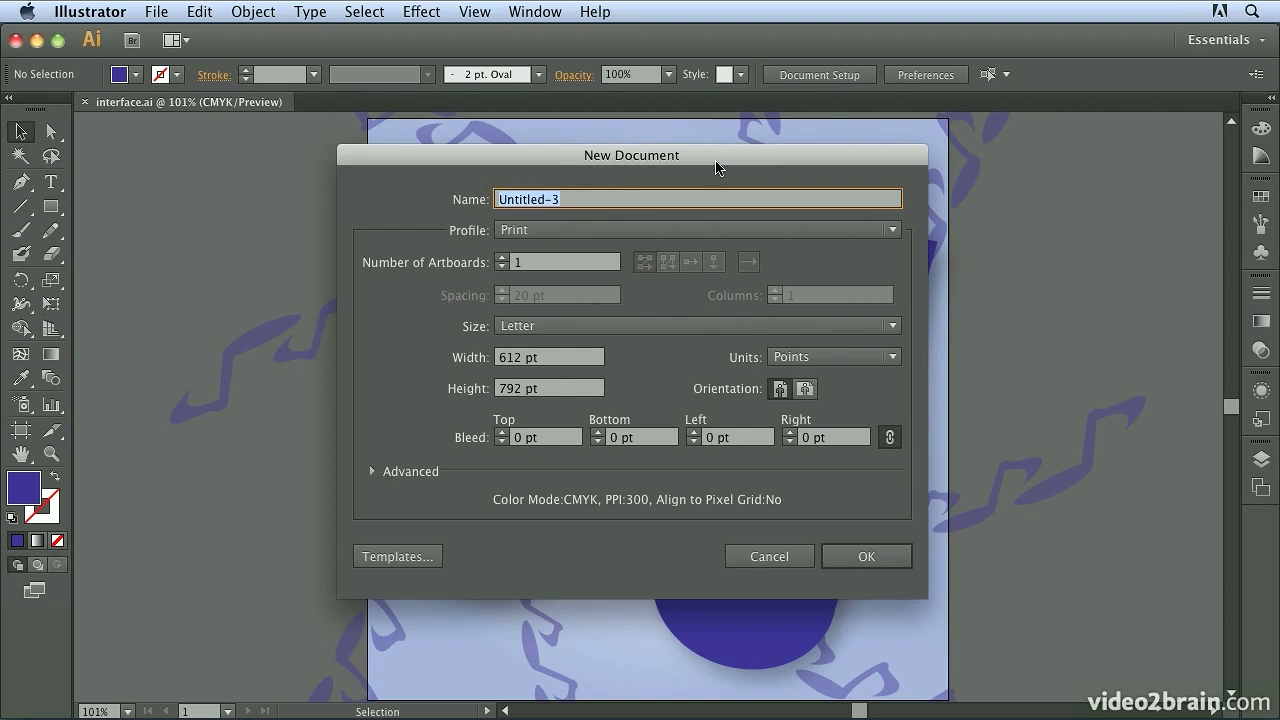
{"action": "key", "text": "Tab"}
{"action": "key", "text": "Tab"}
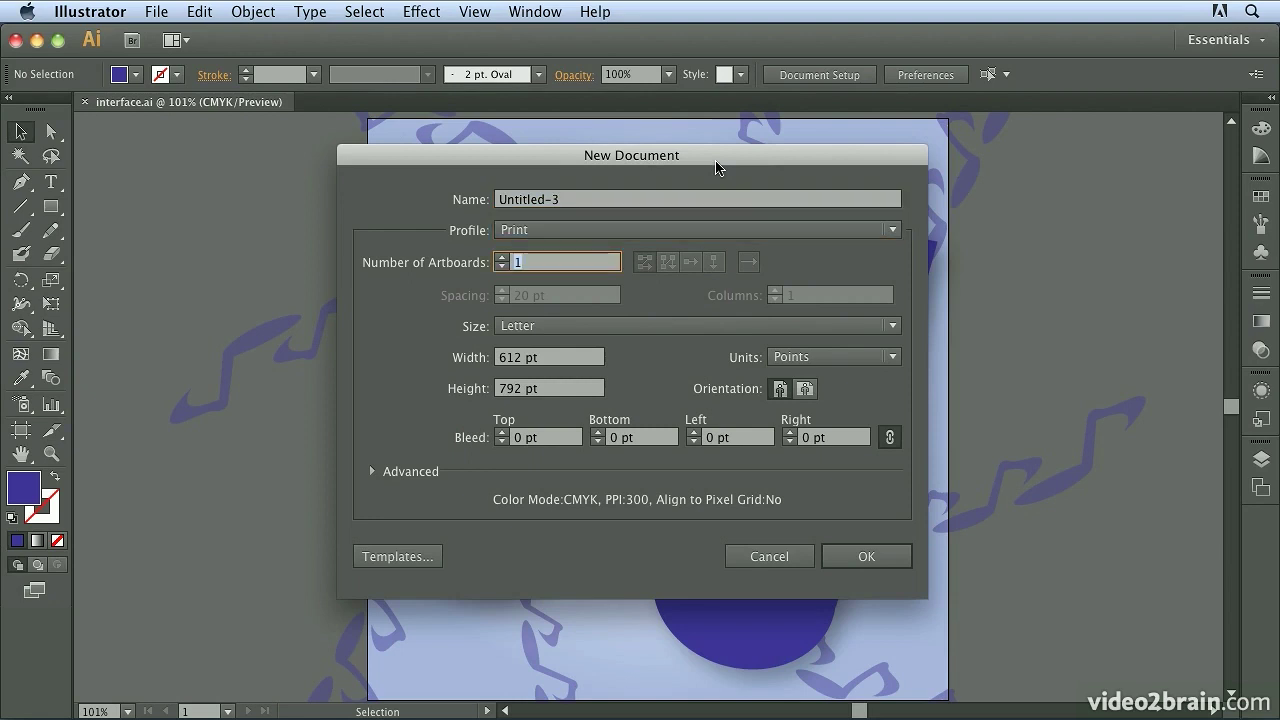
{"action": "key", "text": "Tab"}
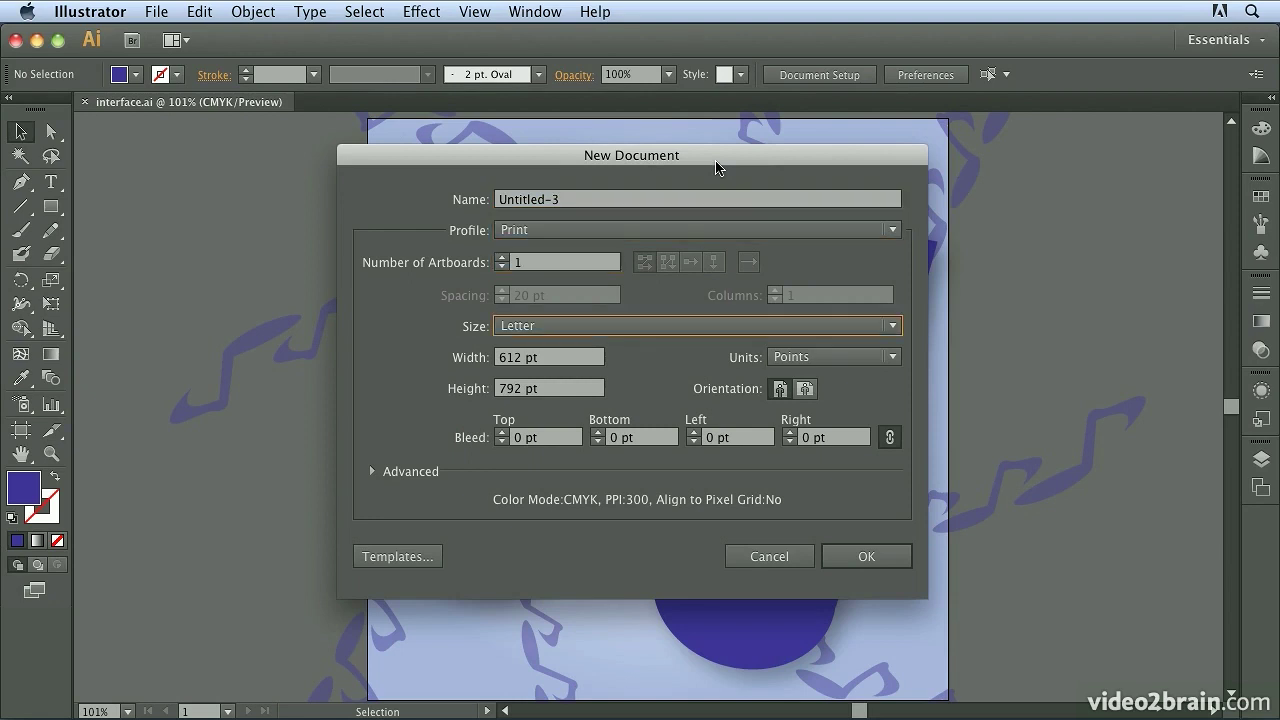
{"action": "key", "text": "Tab"}
{"action": "key", "text": "Tab"}
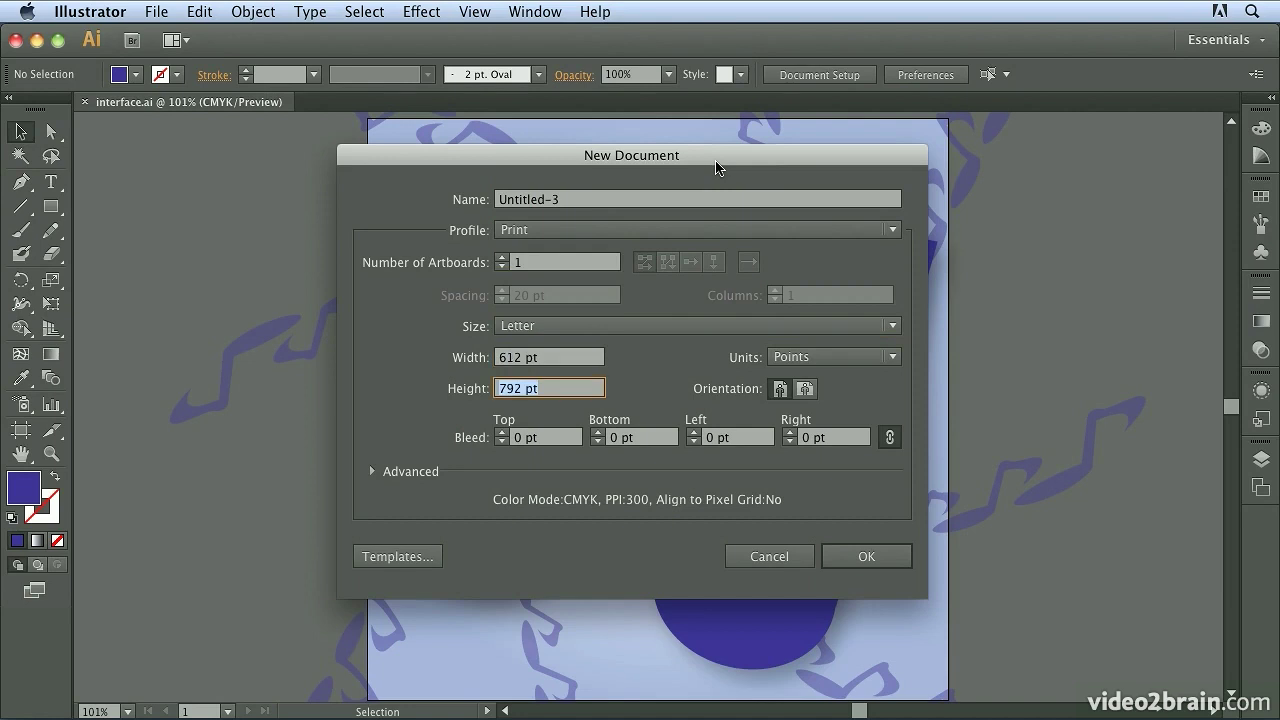
{"action": "key", "text": "Tab"}
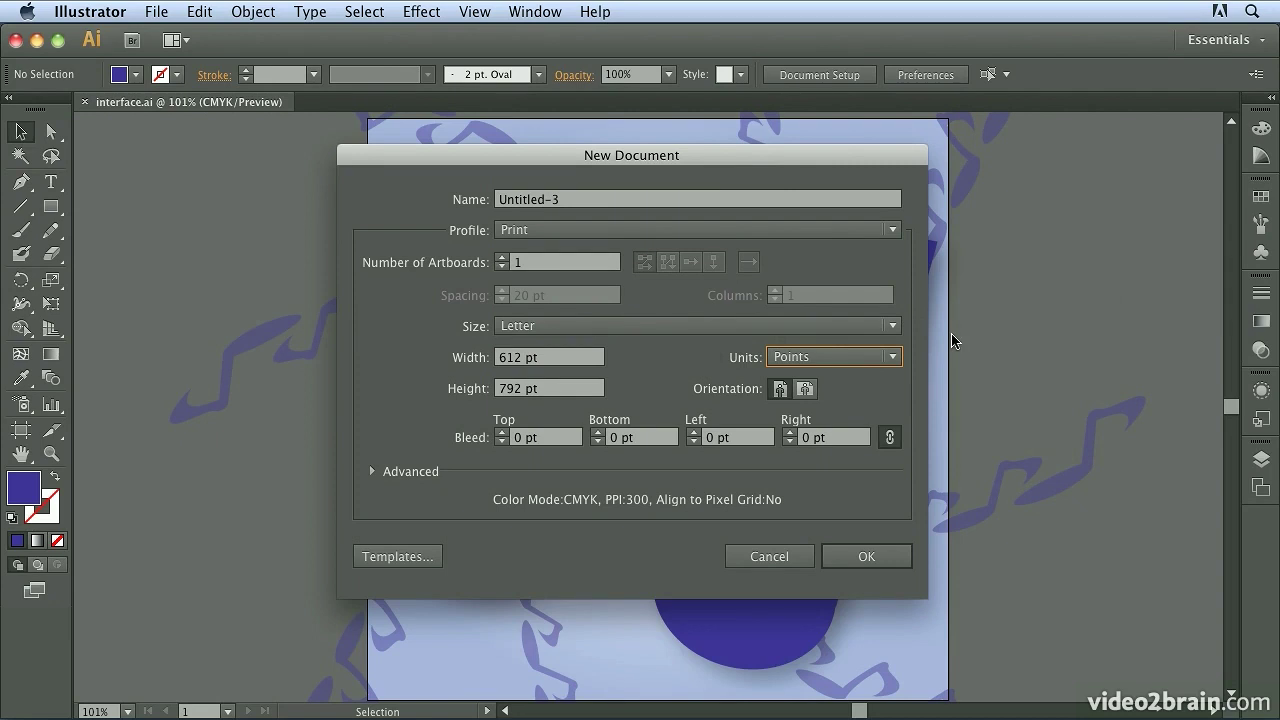
- Cycle the new document's units through Pixels and Centimeters, ending on Inches
{"action": "key", "text": "Down"}
{"action": "key", "text": "Down"}
{"action": "key", "text": "Down"}
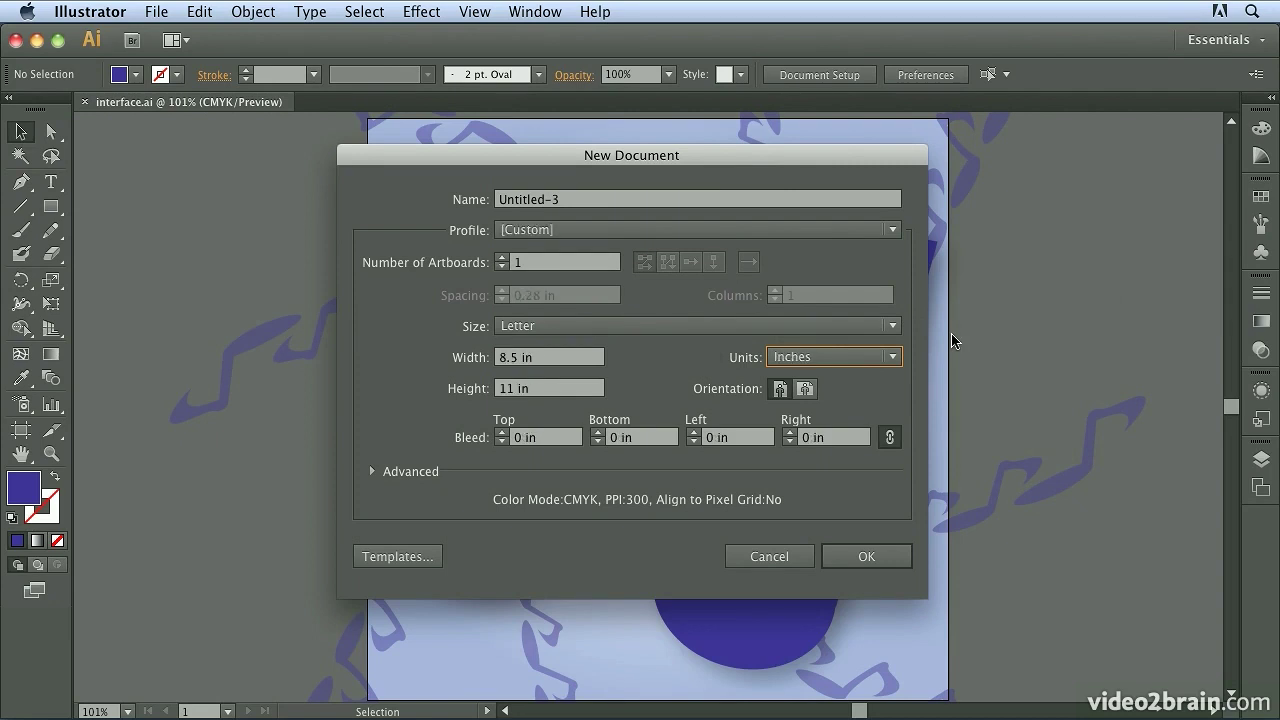
{"action": "key", "text": "Down"}
{"action": "key", "text": "Down"}
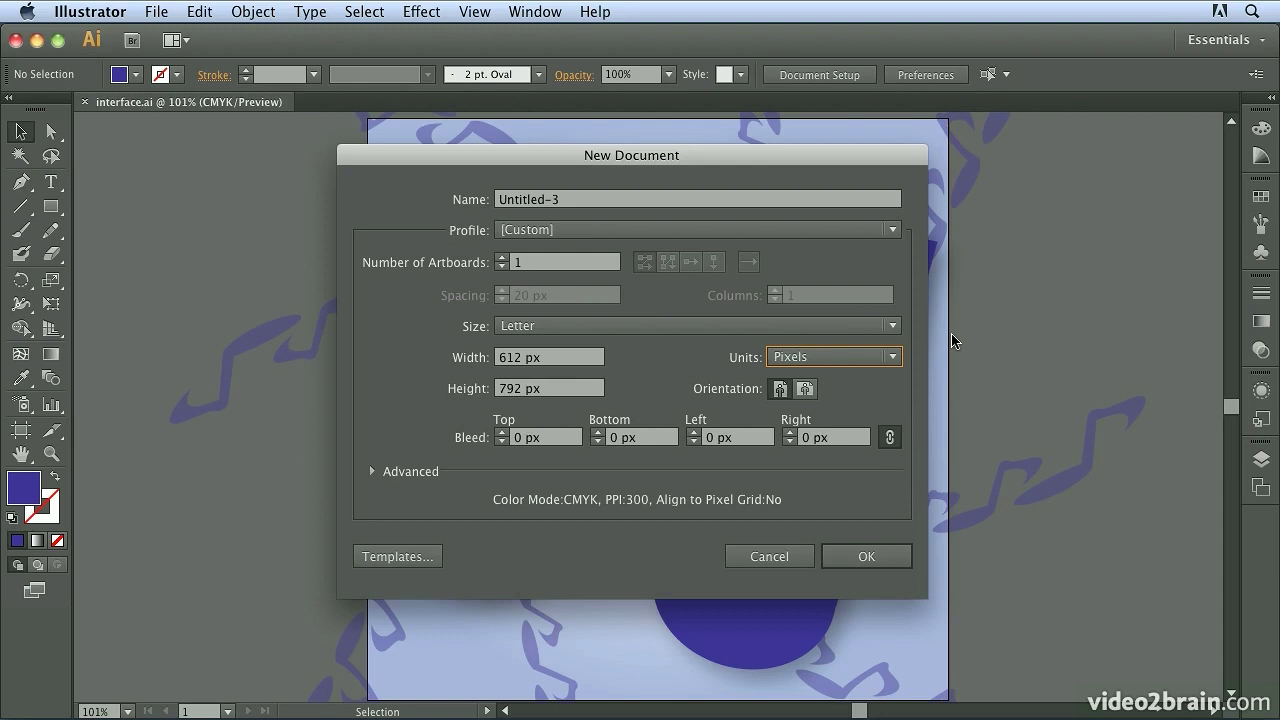
{"action": "key", "text": "Up"}
{"action": "key", "text": "Up"}
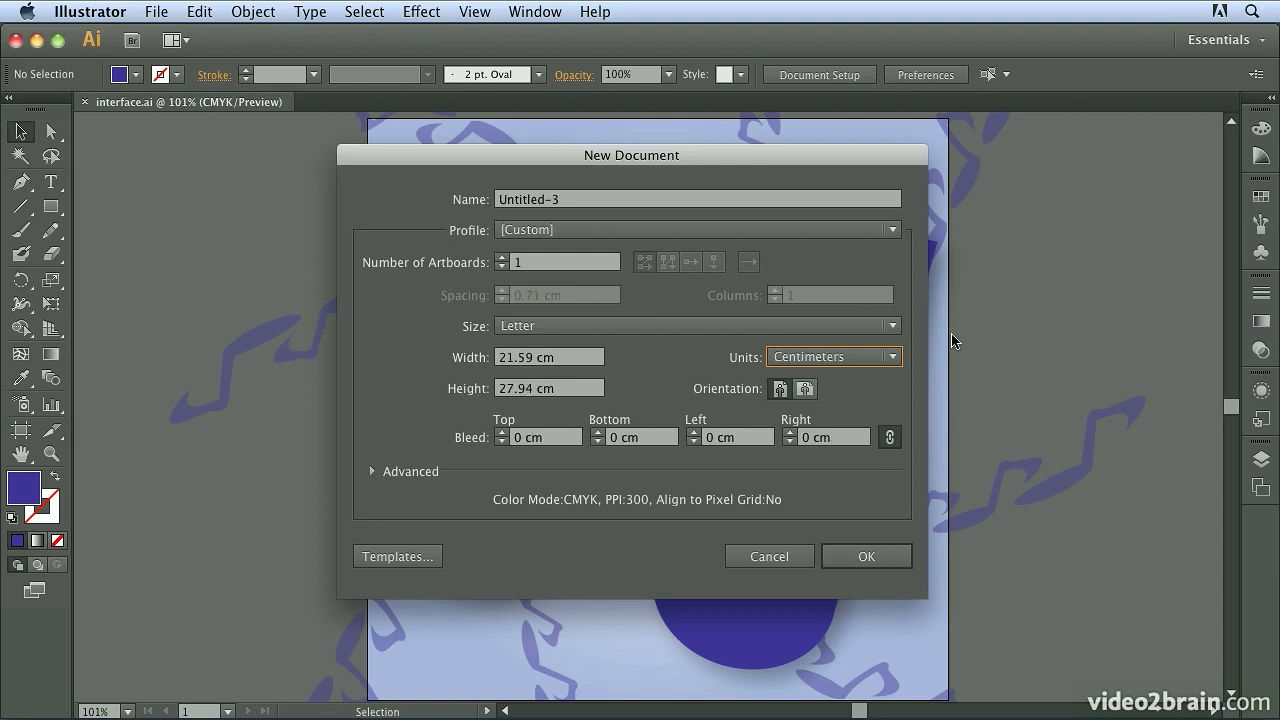
{"action": "key", "text": "Up"}
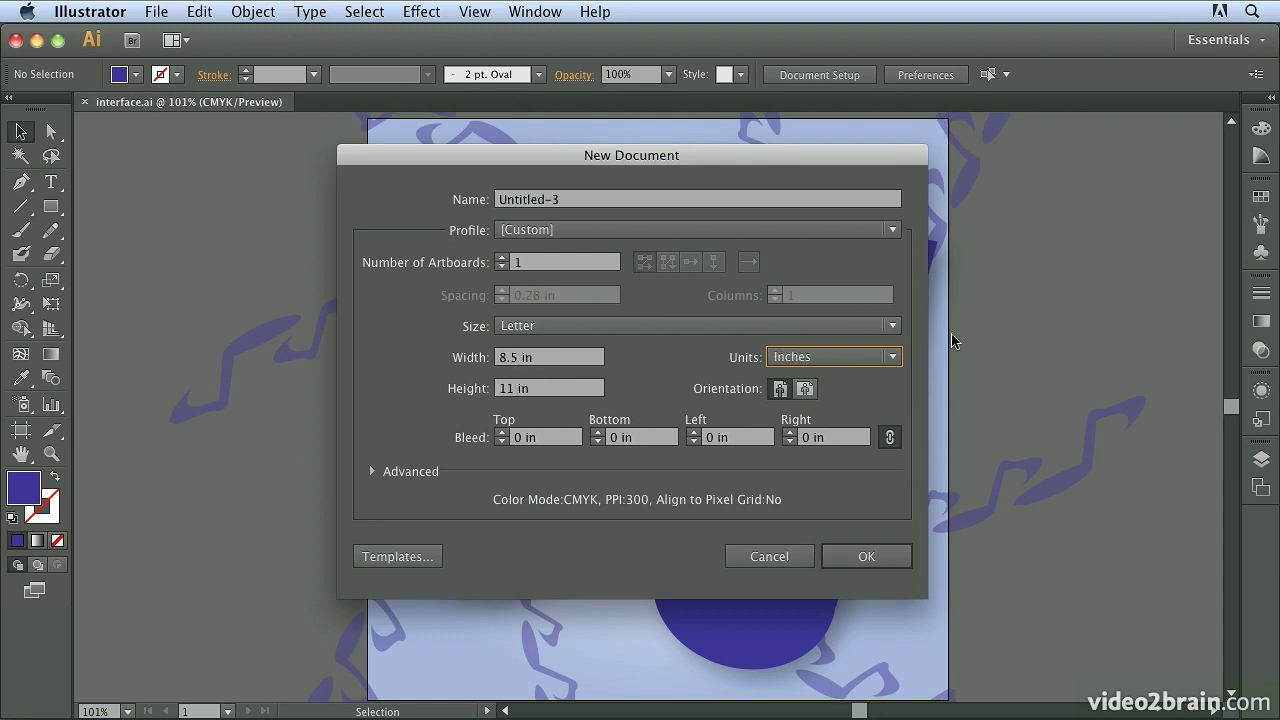
- Move the focus through the orientation and bleed fields to the right bleed, and cancel the new document
{"action": "key", "text": "Tab"}
{"action": "key", "text": "Tab"}
{"action": "key", "text": "Tab"}
{"action": "key", "text": "Tab"}
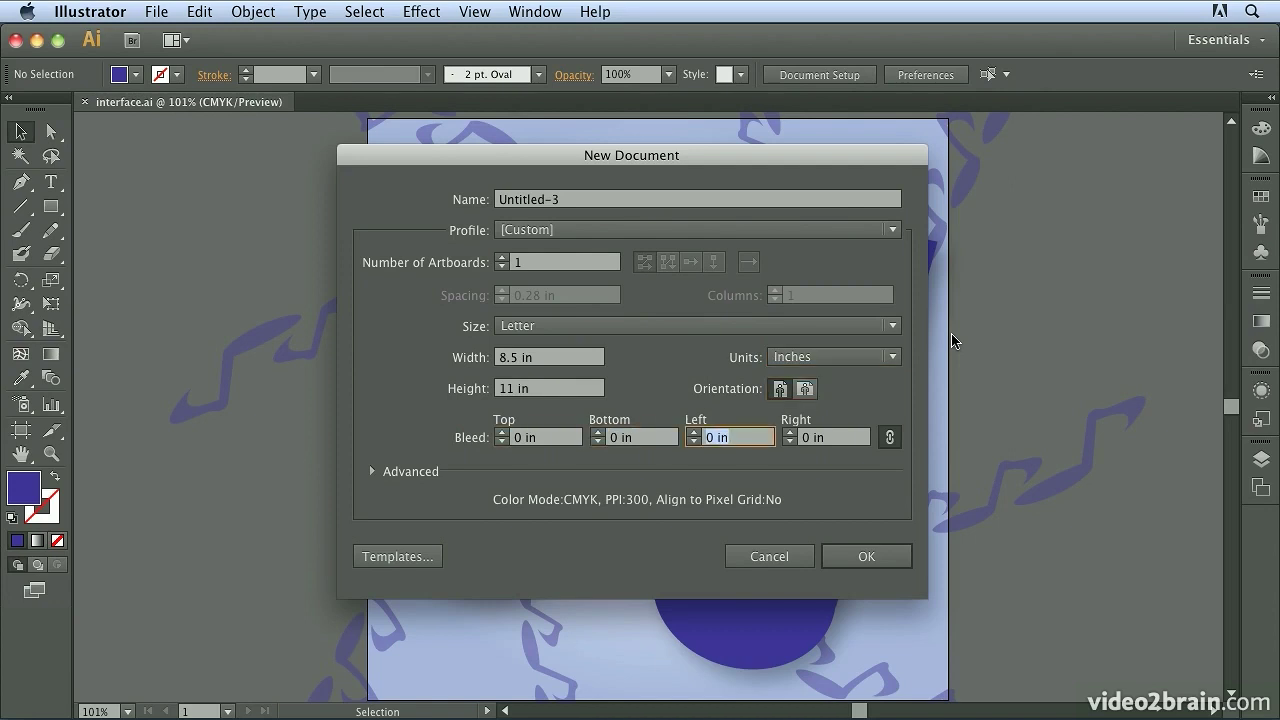
{"action": "key", "text": "Tab"}
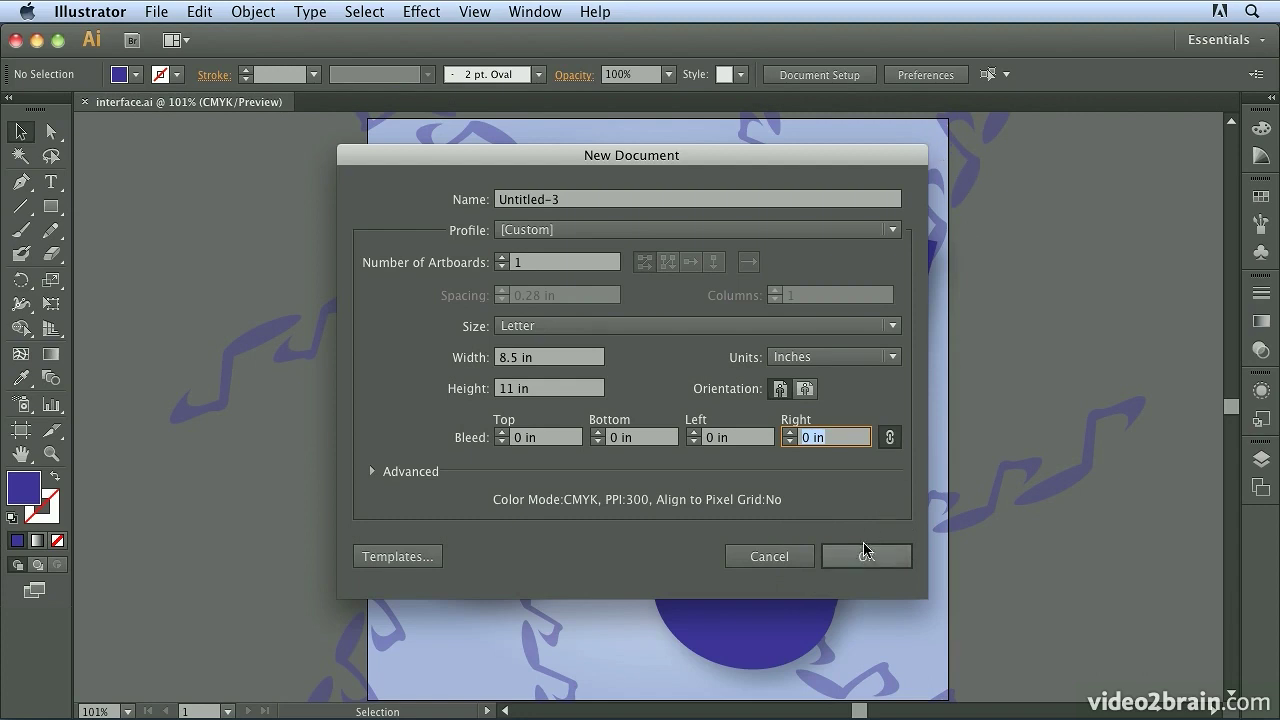
{"action": "left_click", "coordinate": [770, 556]}
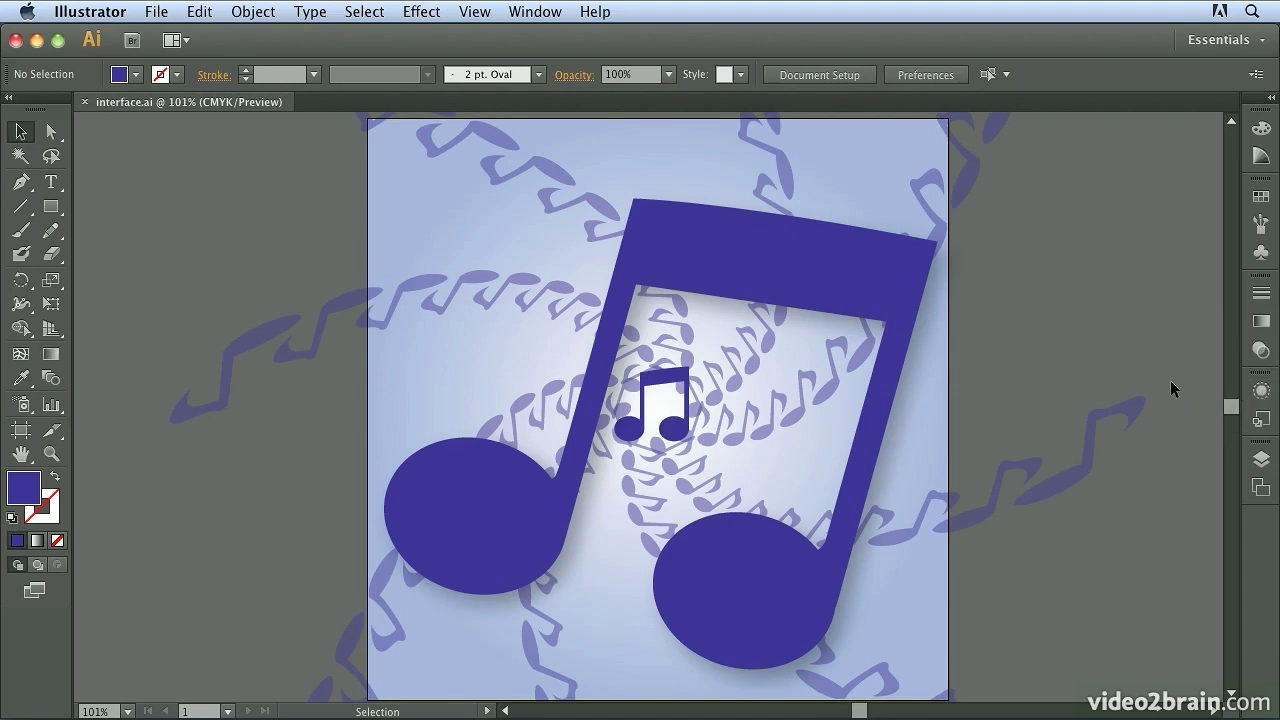
- Rename the Working layer to Notes directly in the layer list, and view its layer options before cancelling them
{"action": "left_click", "coordinate": [1259, 462]}
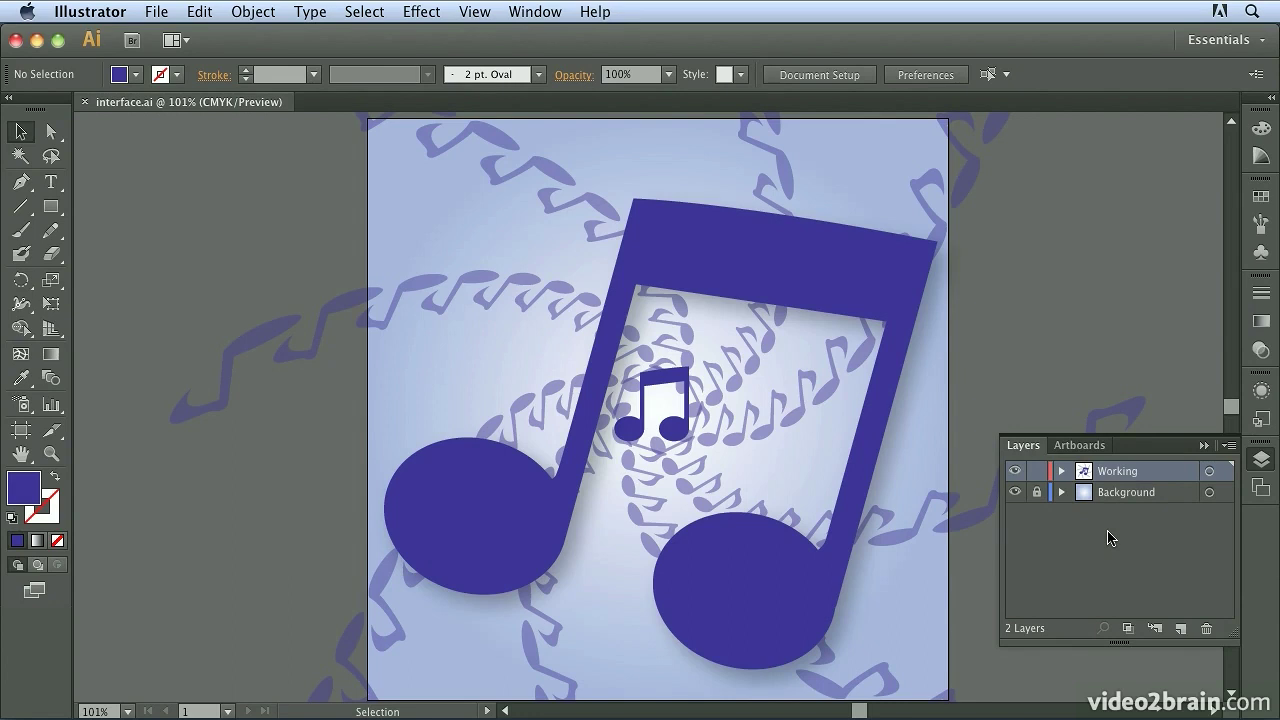
{"action": "double_click", "coordinate": [1113, 474]}
{"action": "type", "text": "Ne"}
{"action": "type", "text": "tes"}
{"action": "key", "text": "Return"}
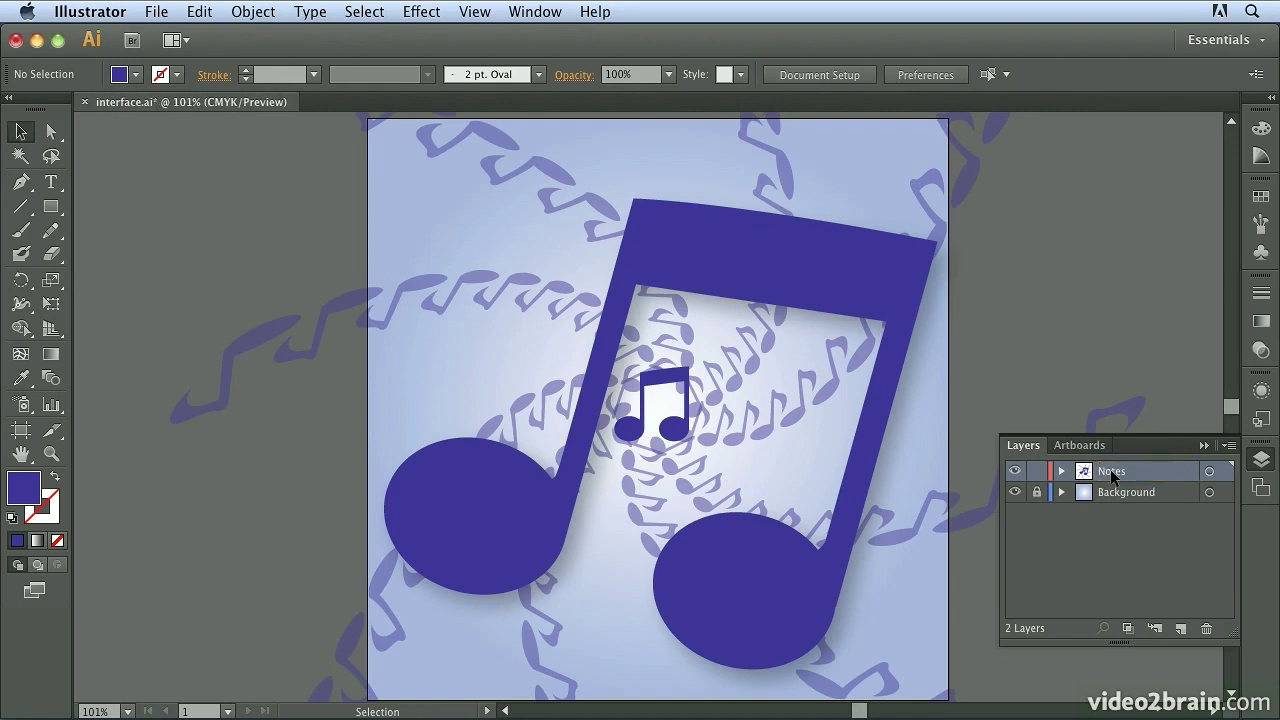
{"action": "double_click", "coordinate": [1183, 476]}
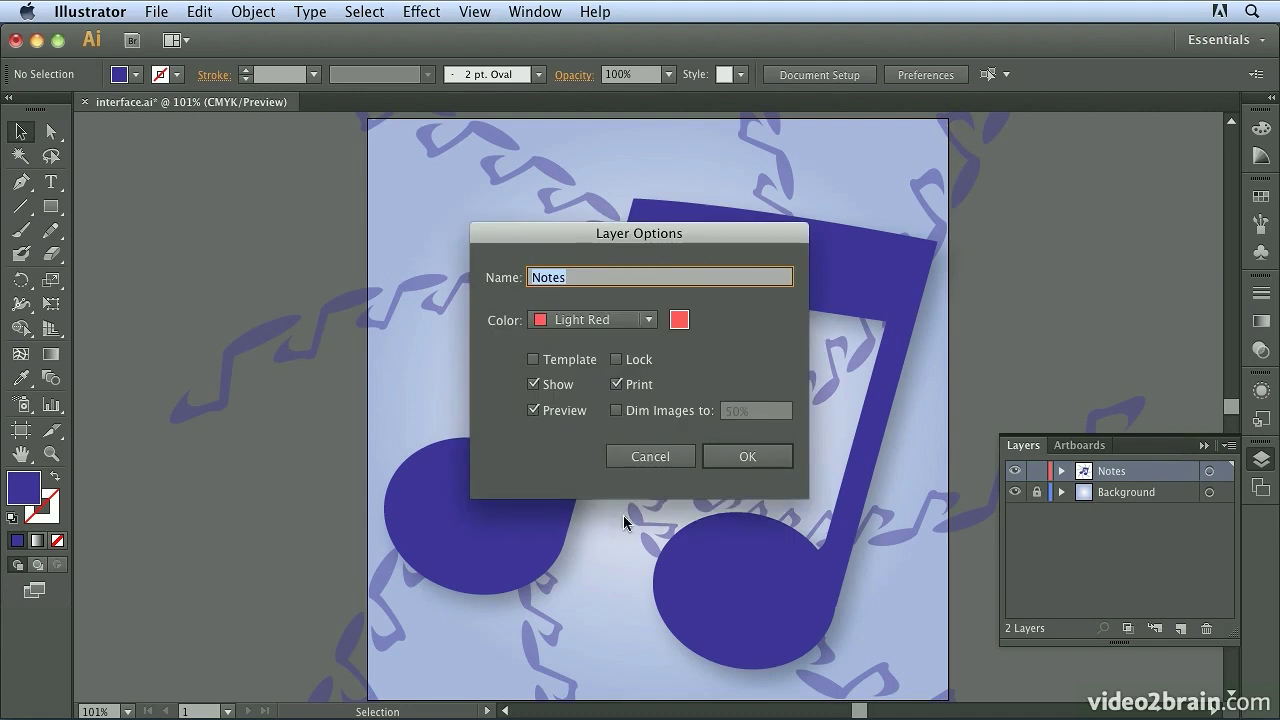
{"action": "left_click", "coordinate": [648, 455]}
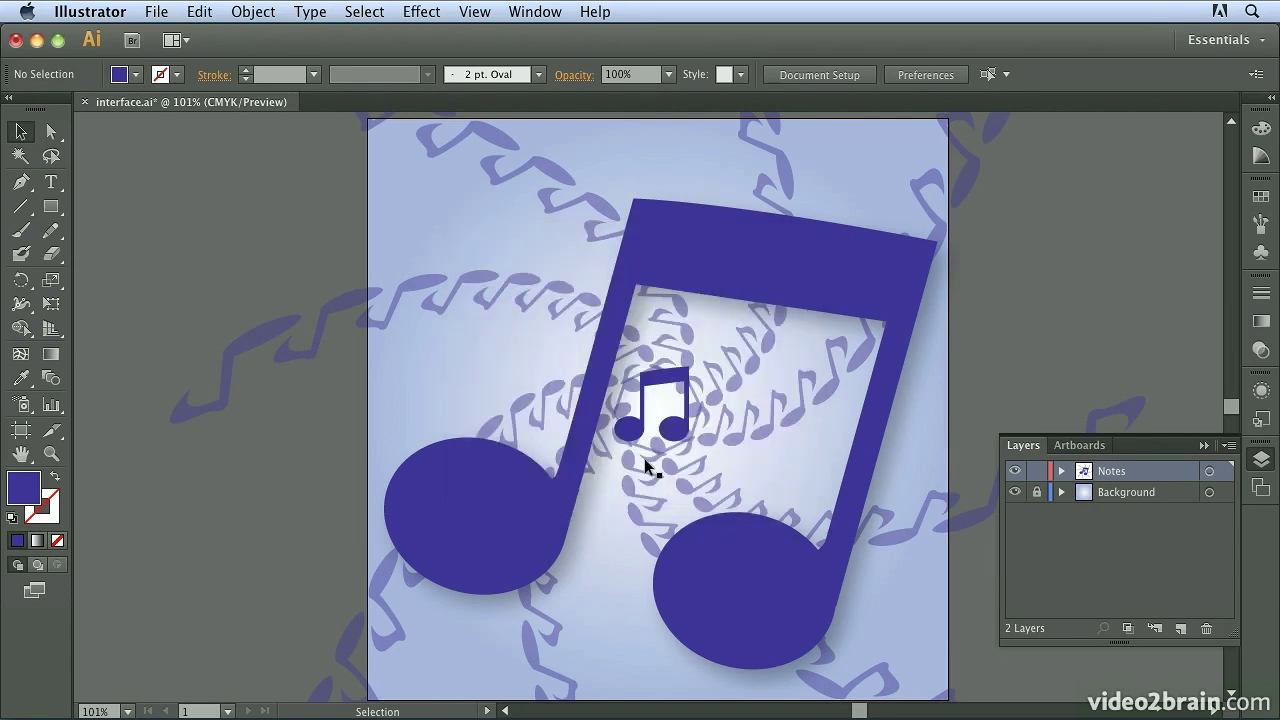